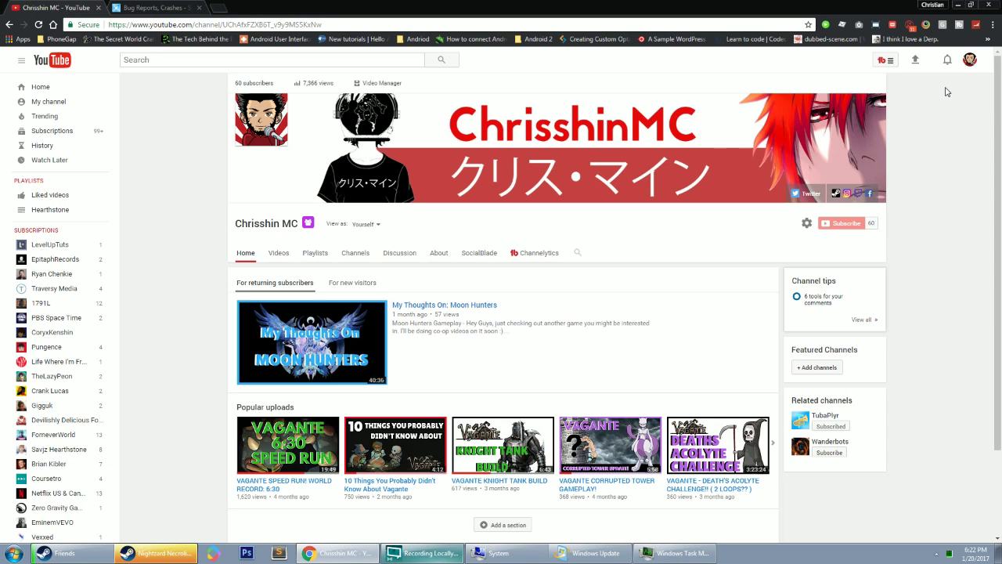
Step: Search the Start menu for 'windows update' and open Windows Update
{"action": "left_click", "coordinate": [14, 553]}
{"action": "left_click", "coordinate": [54, 530]}
{"action": "type", "text": "windows update"}
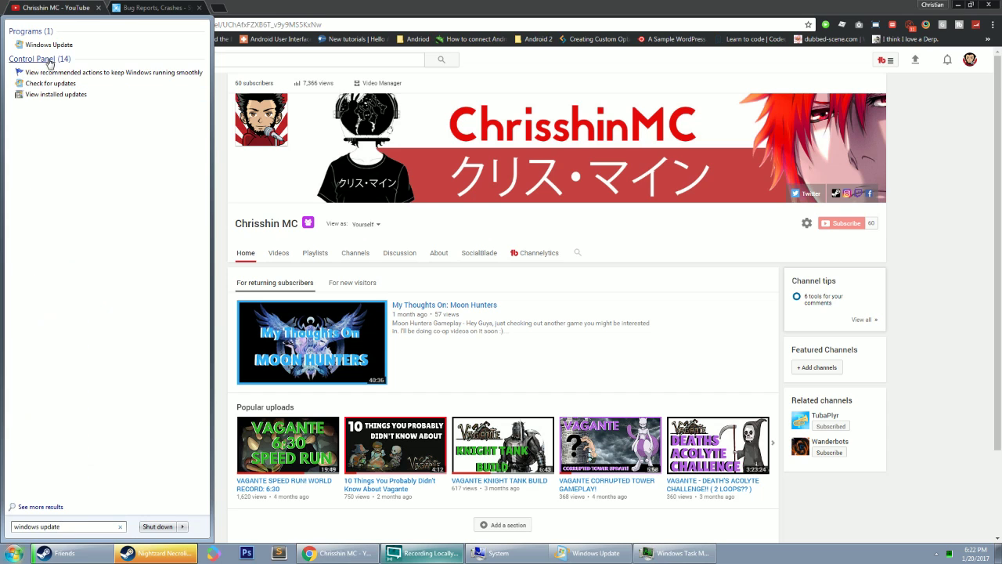
{"action": "left_click", "coordinate": [39, 47]}
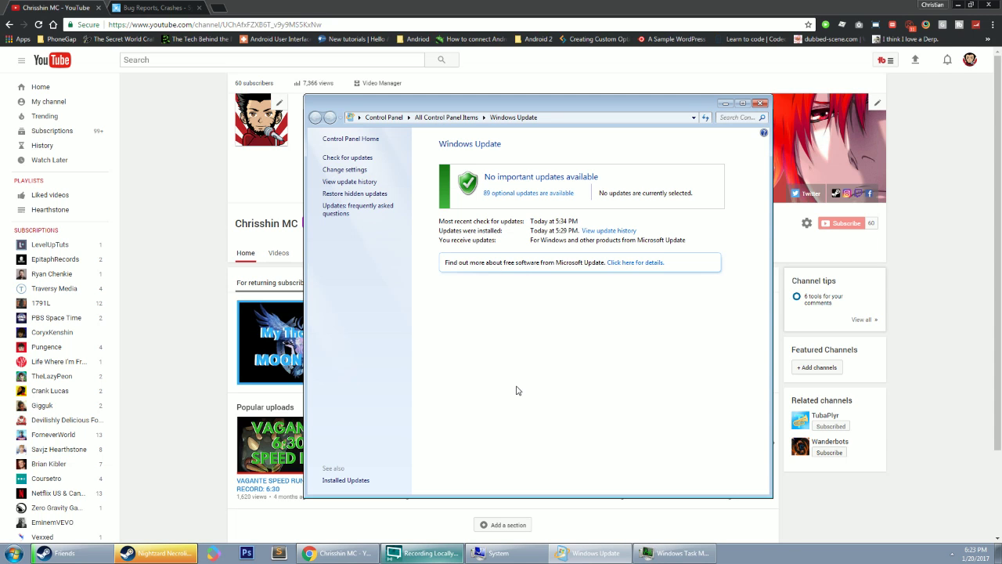
Step: View the installed update history, then go back to the main Windows Update page
{"action": "left_click", "coordinate": [354, 181]}
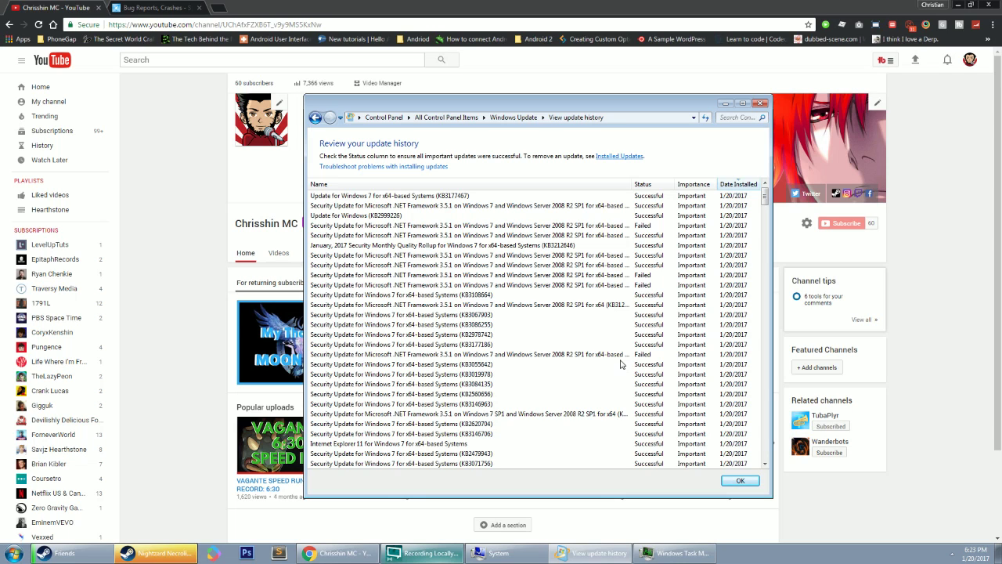
{"action": "left_click", "coordinate": [514, 117]}
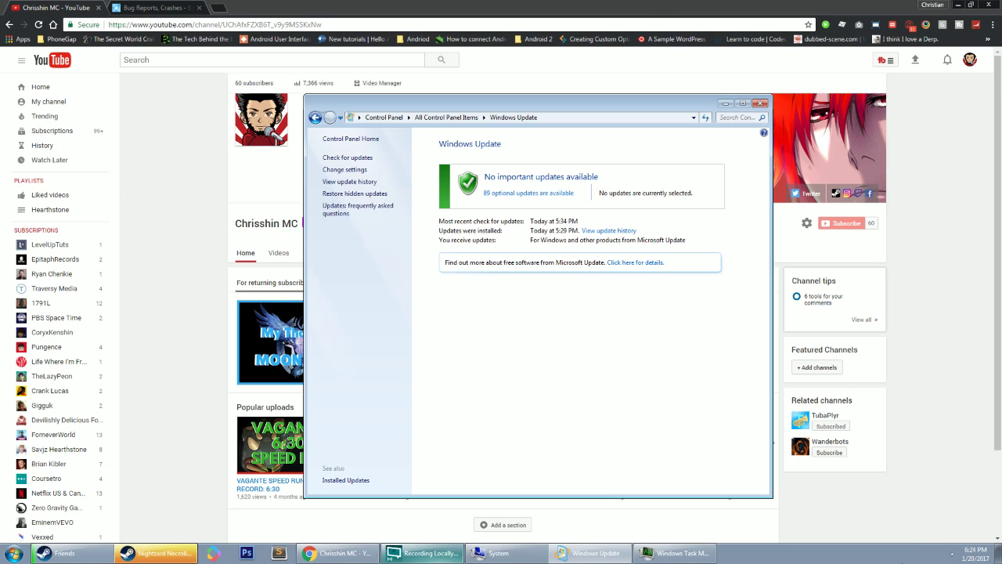
{"action": "left_click", "coordinate": [952, 554]}
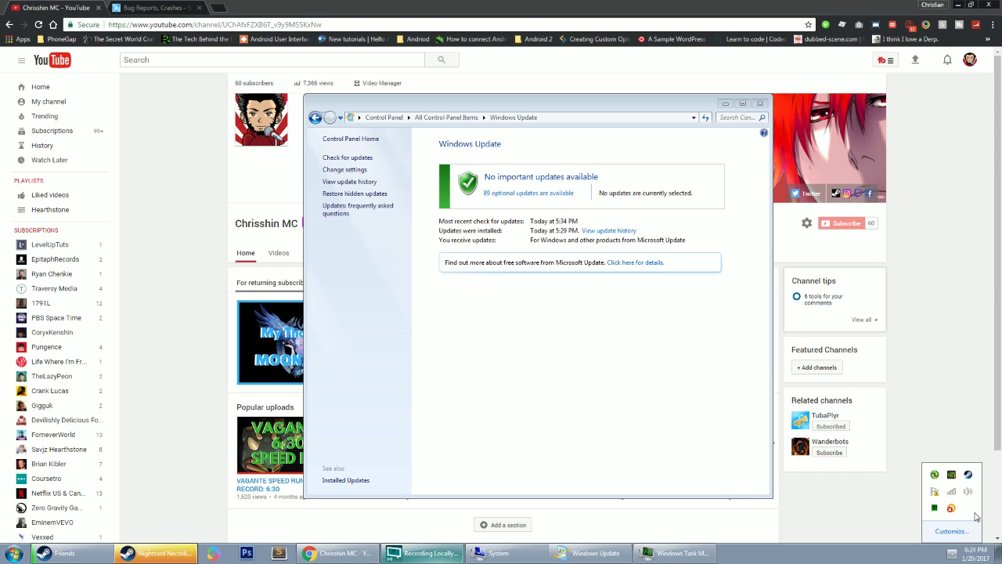
{"action": "left_click", "coordinate": [664, 425]}
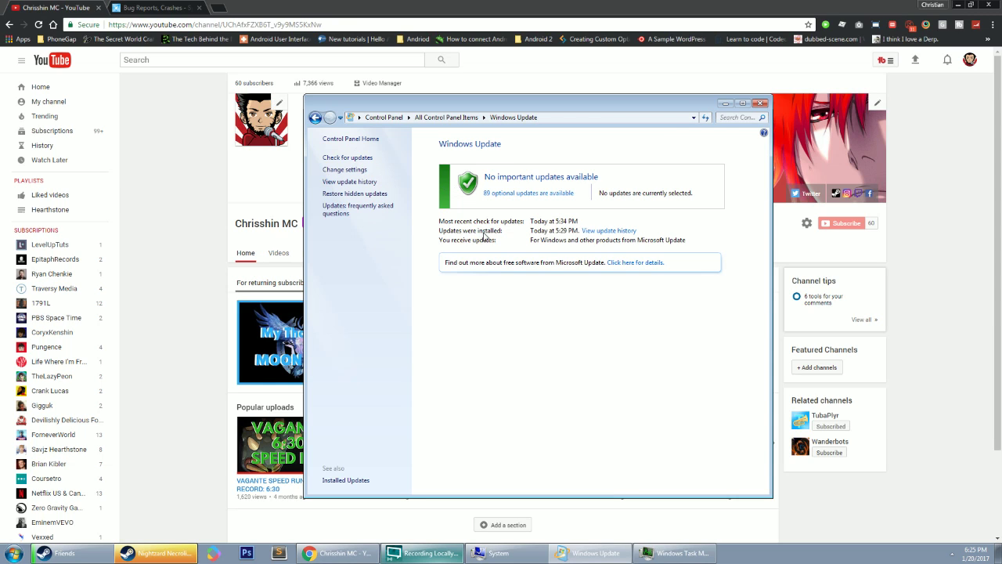
Step: Minimize Windows Update and open Computer Properties to view the Windows 7 Ultimate system page
{"action": "left_click", "coordinate": [726, 103]}
{"action": "left_click", "coordinate": [14, 553]}
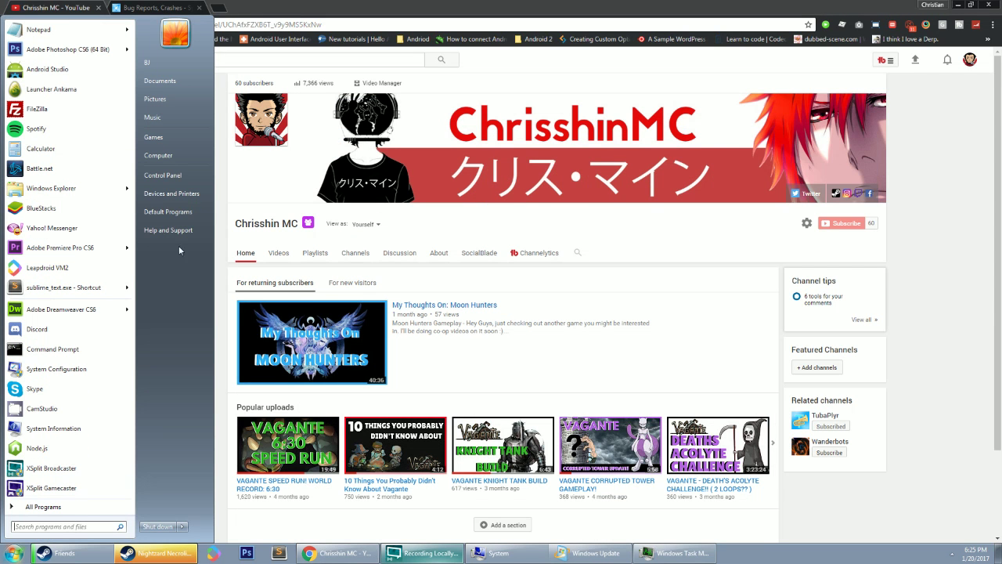
{"action": "right_click", "coordinate": [174, 154]}
{"action": "key", "text": "Escape"}
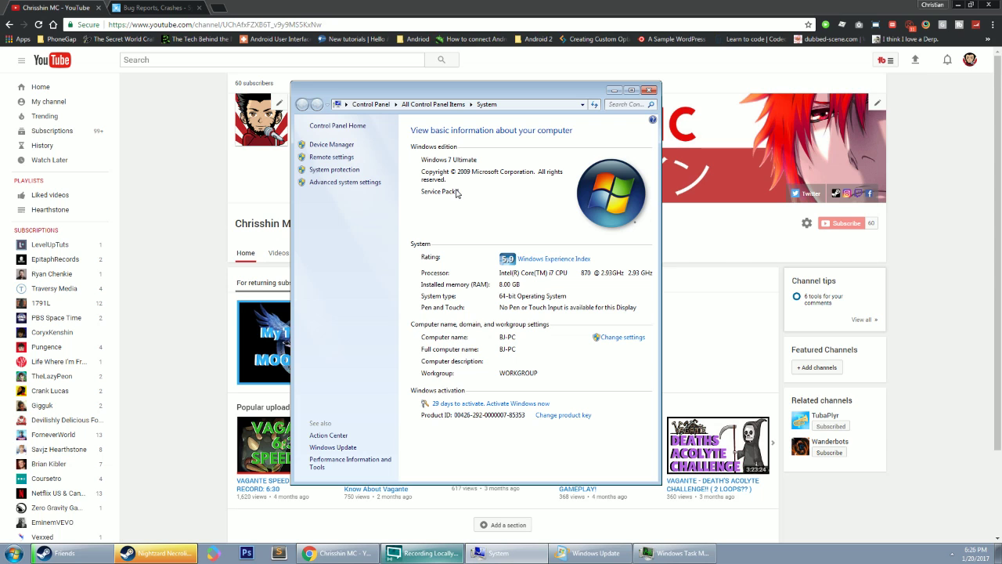
Step: Switch to the Astroneer forum, then search 'programs' to open Programs and Features
{"action": "left_click", "coordinate": [156, 7]}
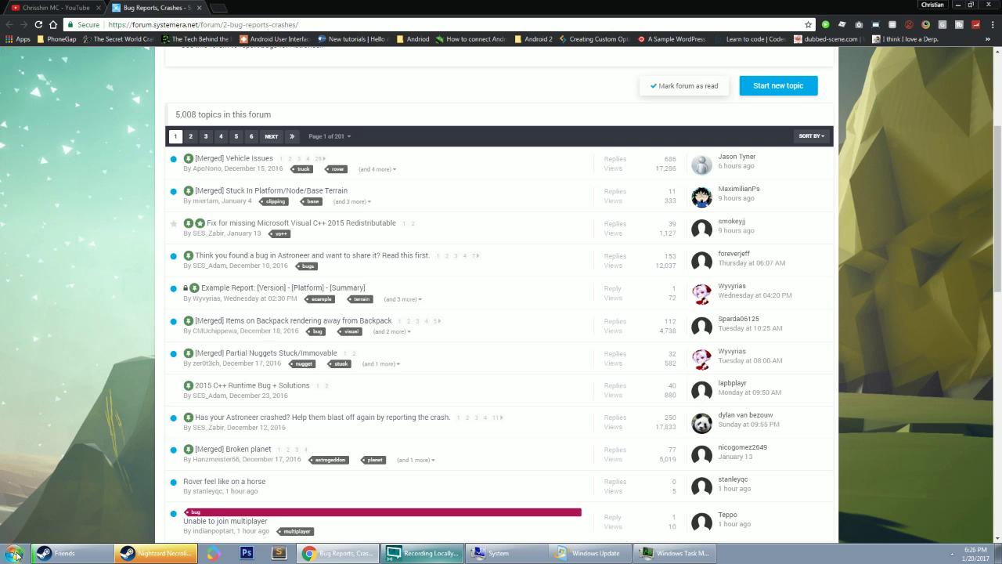
{"action": "left_click", "coordinate": [15, 553]}
{"action": "left_click", "coordinate": [41, 528]}
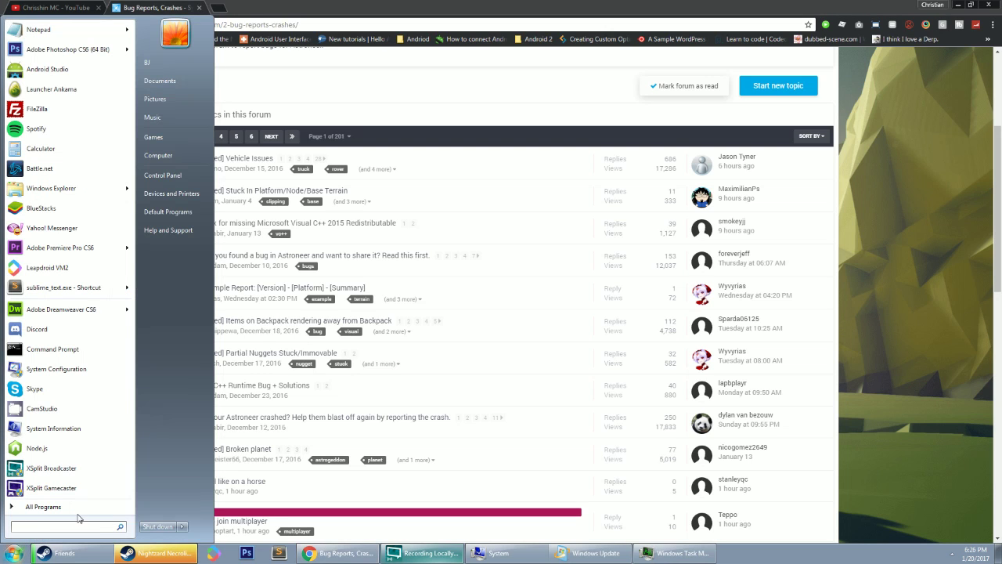
{"action": "type", "text": "programs"}
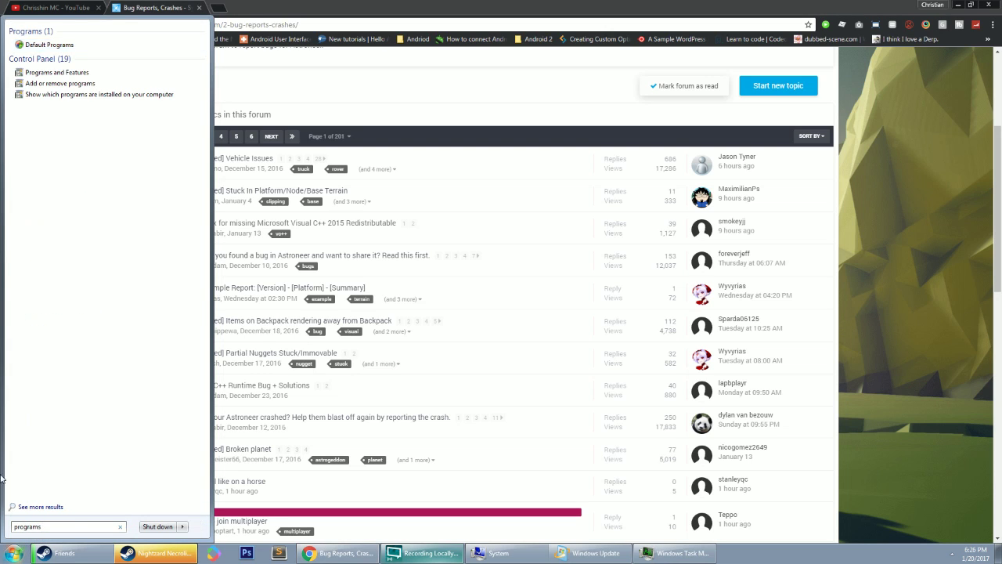
{"action": "left_click", "coordinate": [86, 83]}
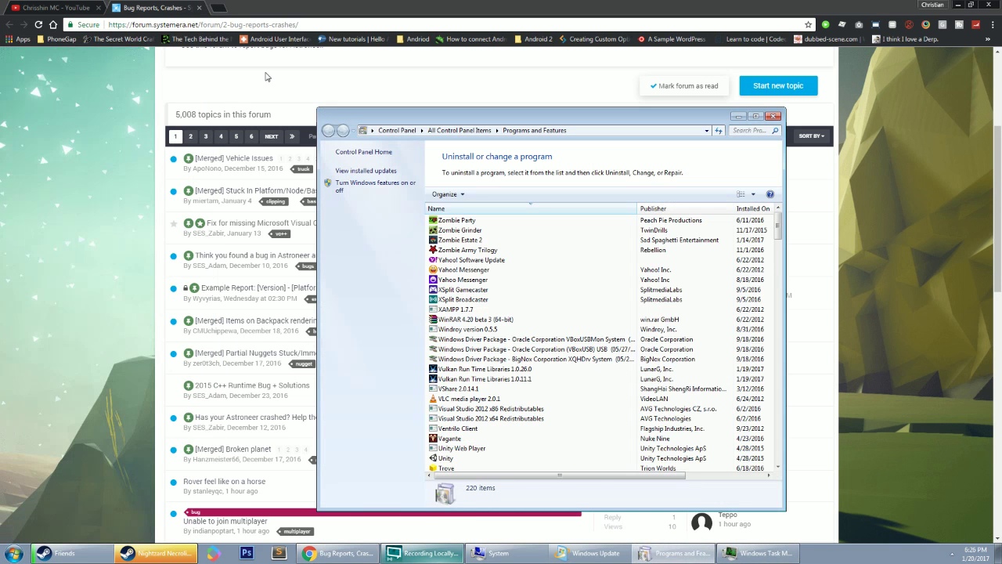
Step: Sort installed programs by name to find the Visual C++ 2015 redistributables, then bring back Windows Update
{"action": "left_click", "coordinate": [496, 213]}
{"action": "scroll", "coordinate": [525, 284], "scroll_direction": "down", "scroll_amount": 3}
{"action": "scroll", "coordinate": [525, 284], "scroll_direction": "down", "scroll_amount": 5}
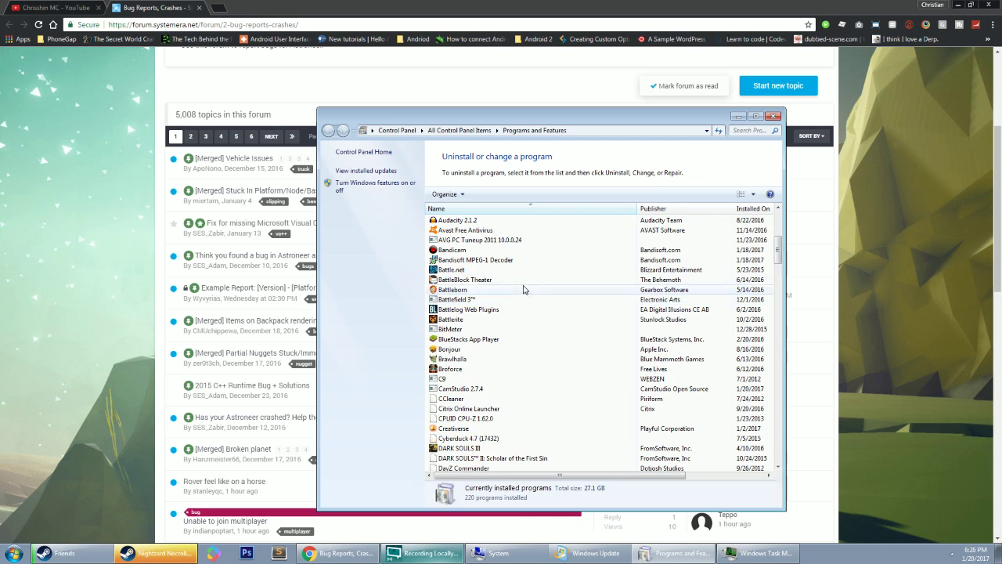
{"action": "left_click", "coordinate": [531, 212]}
{"action": "scroll", "coordinate": [533, 315], "scroll_direction": "down", "scroll_amount": 10}
{"action": "scroll", "coordinate": [532, 315], "scroll_direction": "down", "scroll_amount": 10}
{"action": "scroll", "coordinate": [532, 316], "scroll_direction": "down", "scroll_amount": 10}
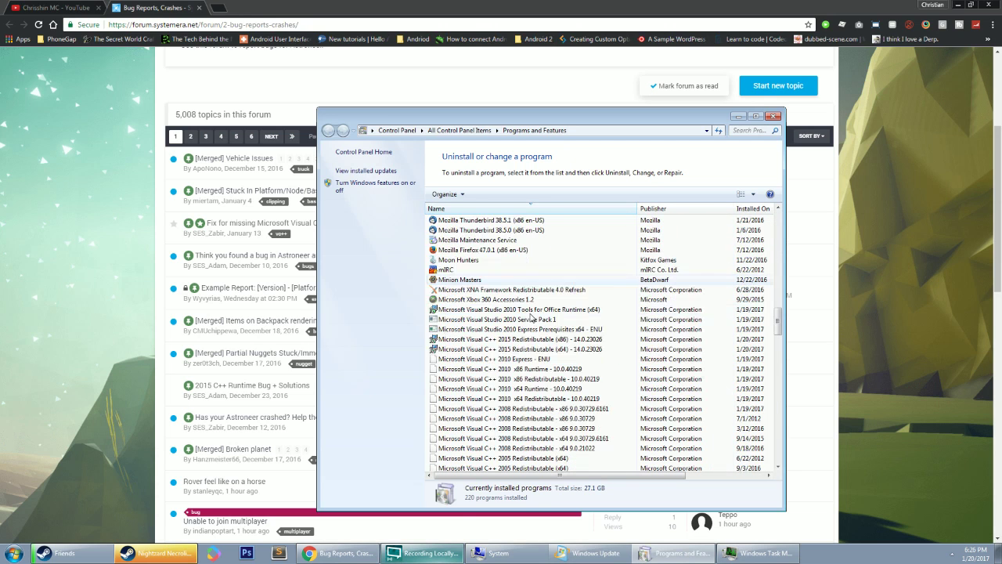
{"action": "scroll", "coordinate": [536, 310], "scroll_direction": "down", "scroll_amount": 2}
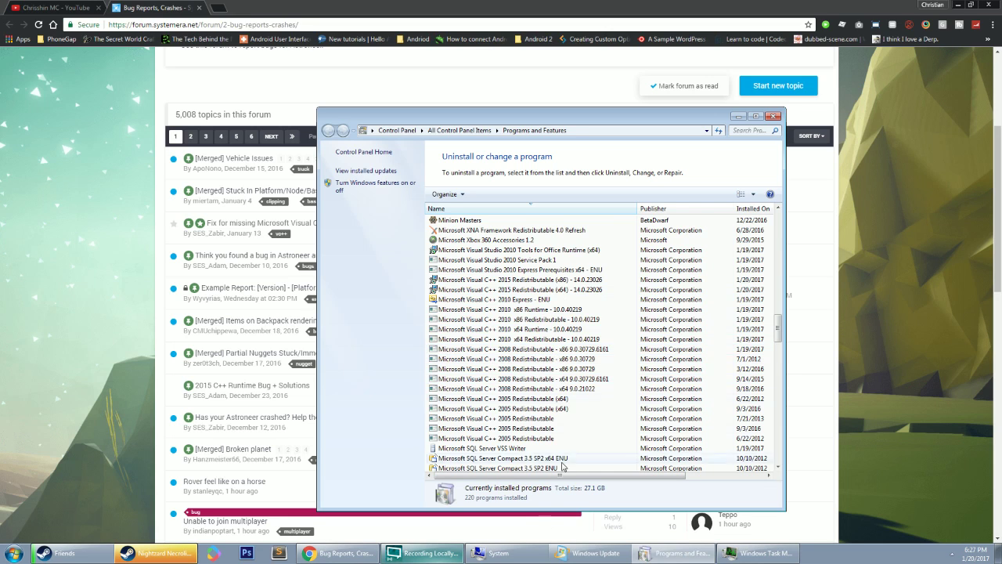
{"action": "mouse_move", "coordinate": [589, 553]}
{"action": "left_click", "coordinate": [581, 500]}
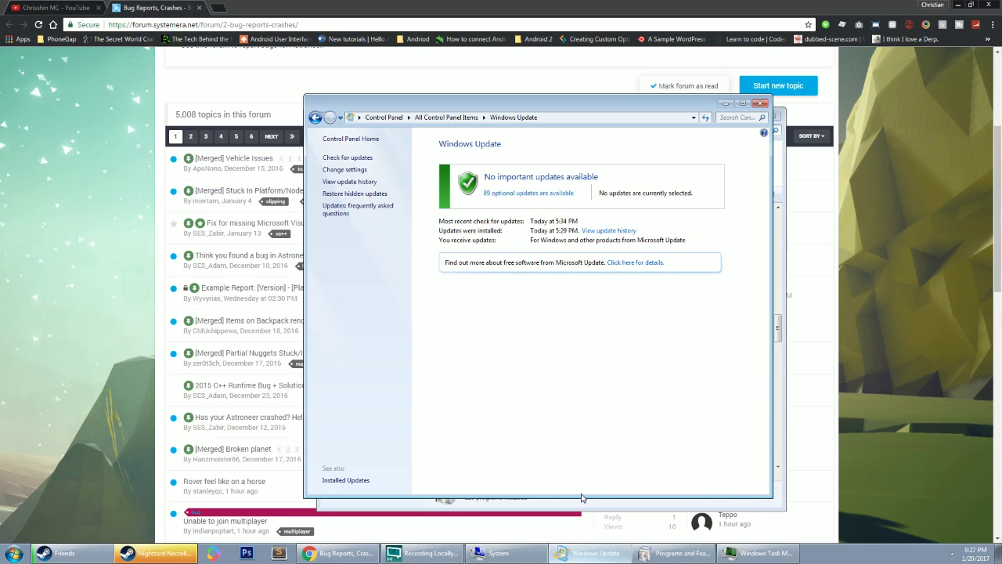
Step: Minimize Windows Update to reveal the Visual C++ 2015 x86 and x64 redistributables in Programs and Features
{"action": "left_click", "coordinate": [726, 103]}
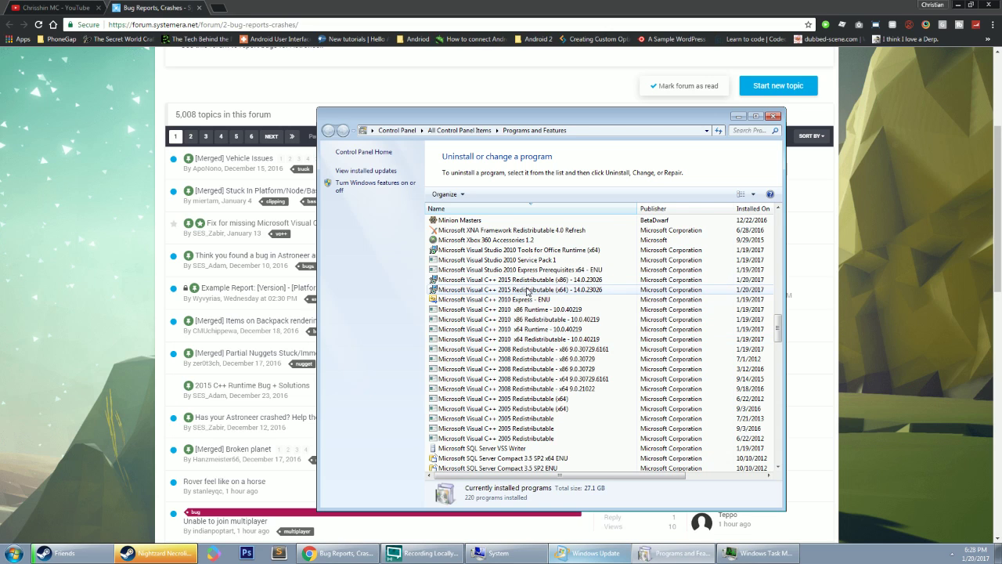
{"action": "left_click", "coordinate": [101, 310]}
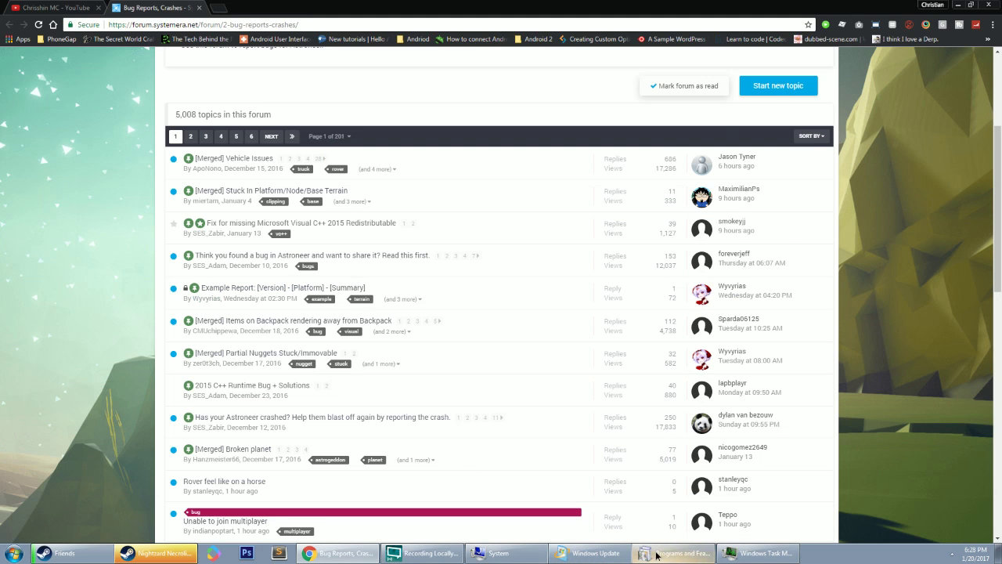
{"action": "left_click", "coordinate": [656, 554]}
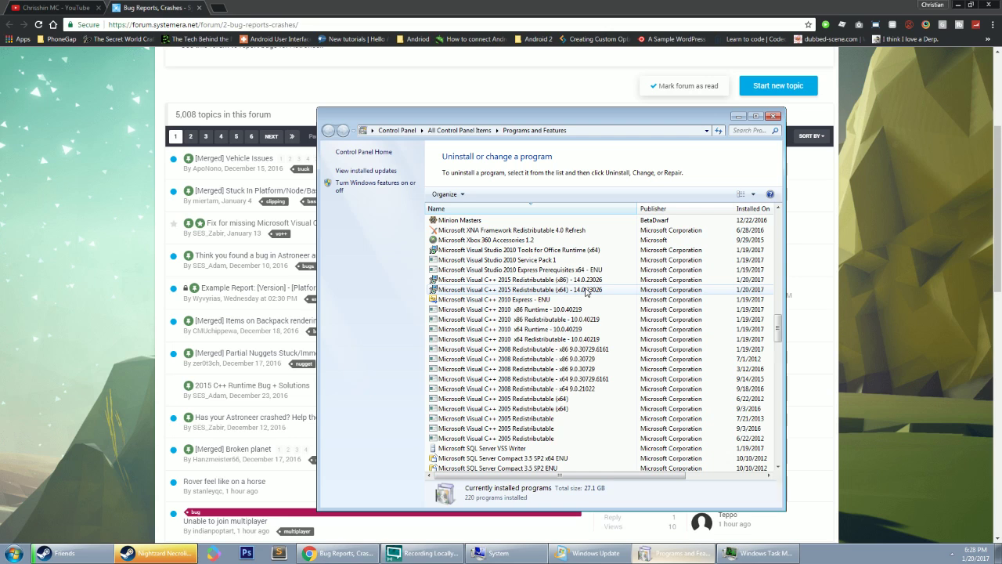
Step: Bring the Astroneer Bug Reports forum page in Chrome to the front
{"action": "left_click", "coordinate": [22, 210]}
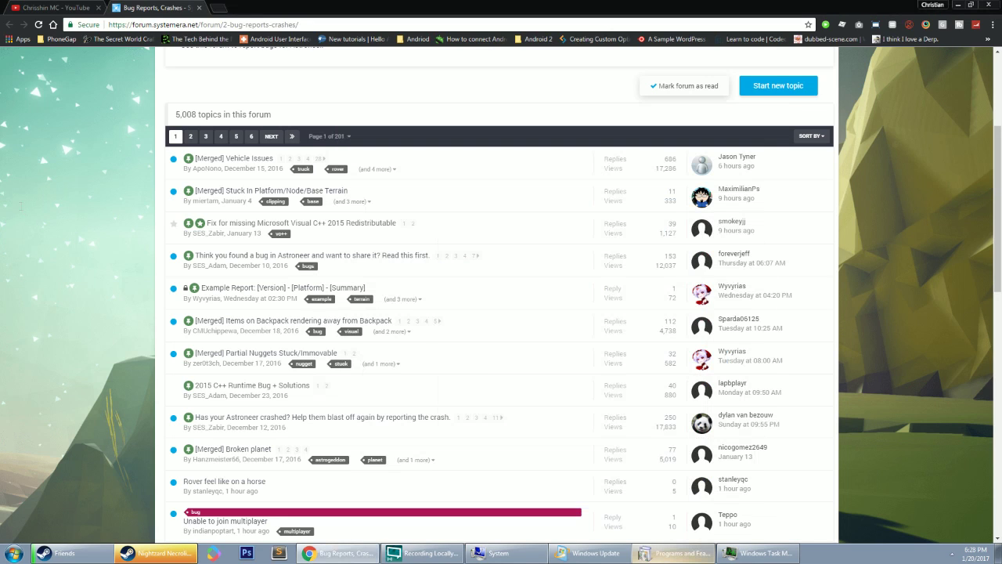